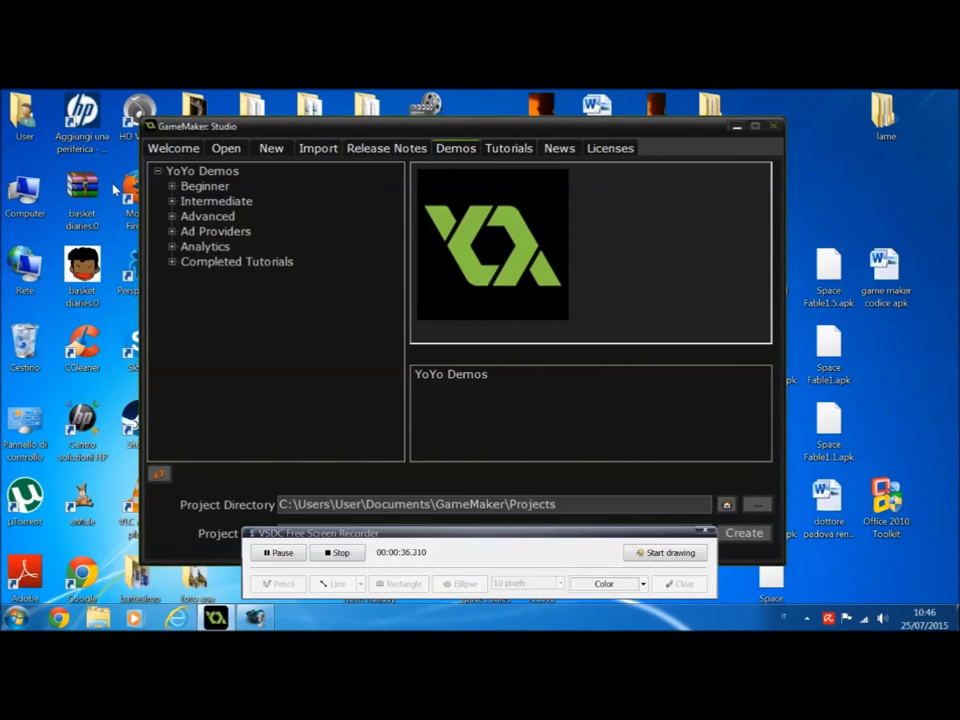
Under Ad Providers, open the Google_Mobile_Ads demo as a new project.
click(172, 231)
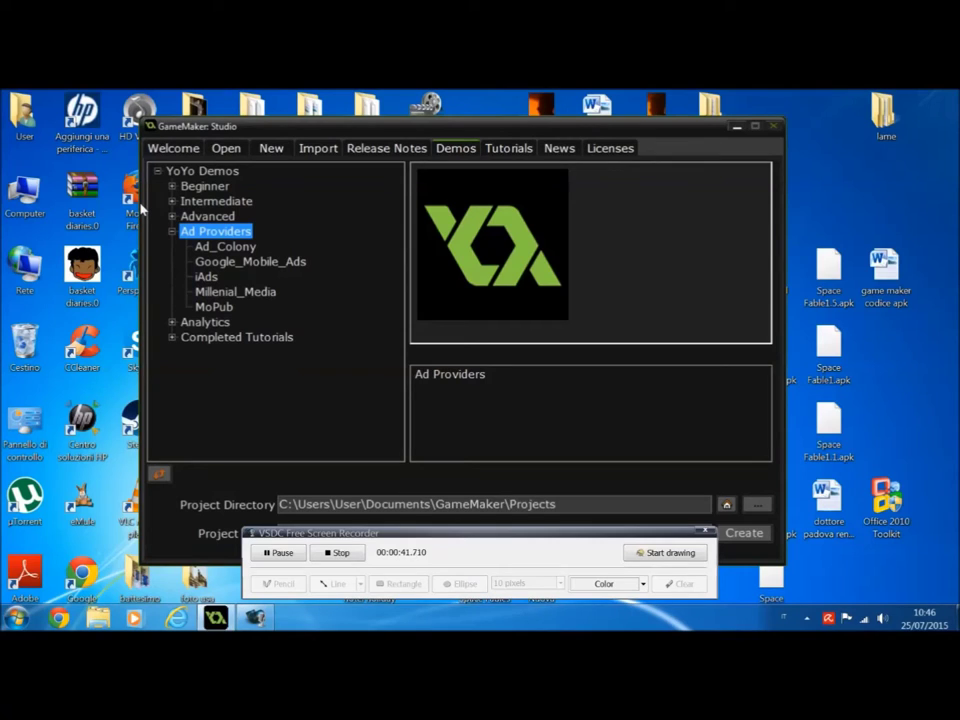
double_click(212, 262)
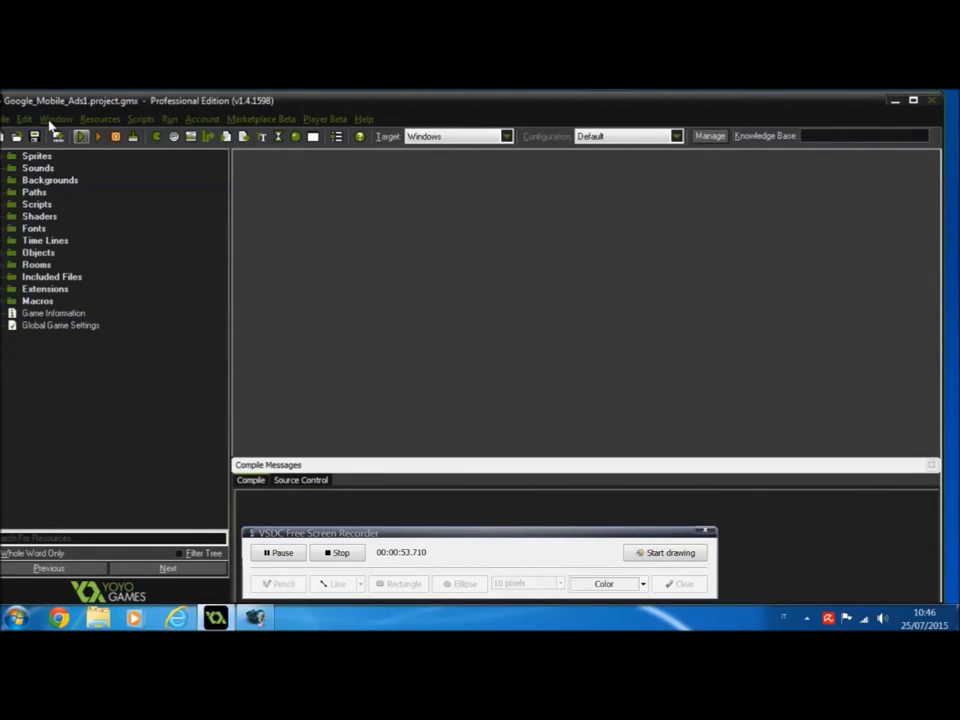
Run the demo, try Load Interstitial, and dismiss the DoSet invalid comparison type code error.
click(81, 136)
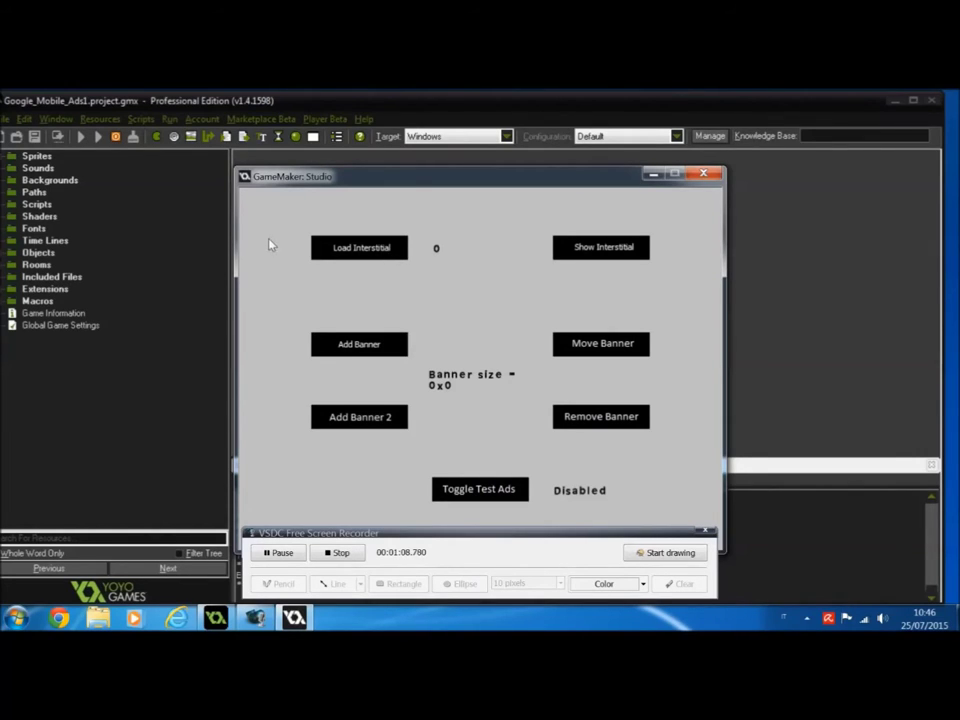
click(345, 247)
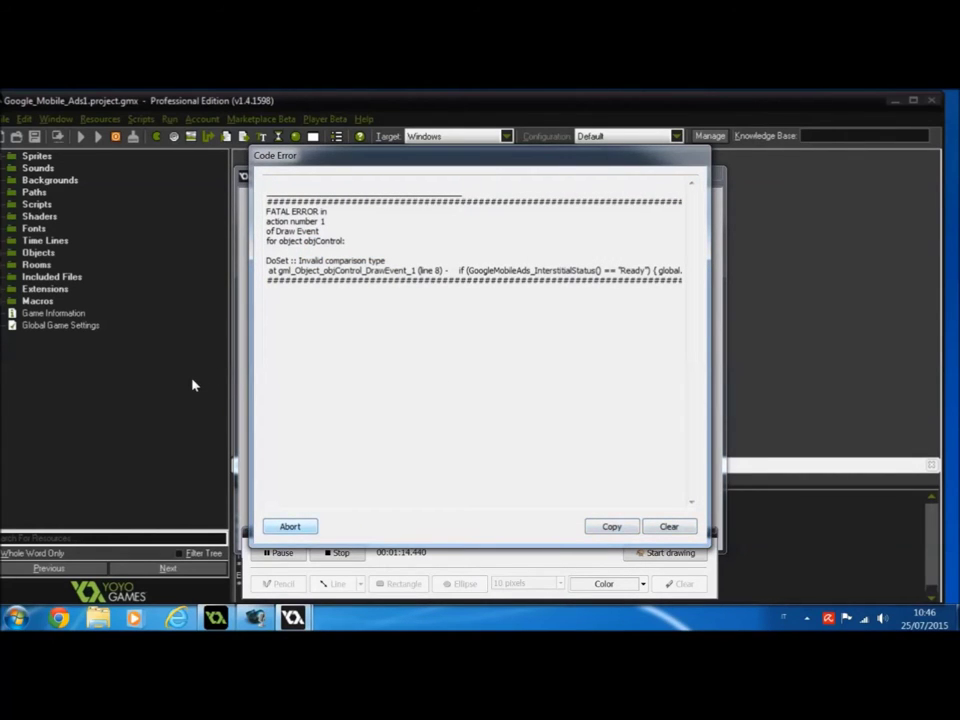
key(Return)
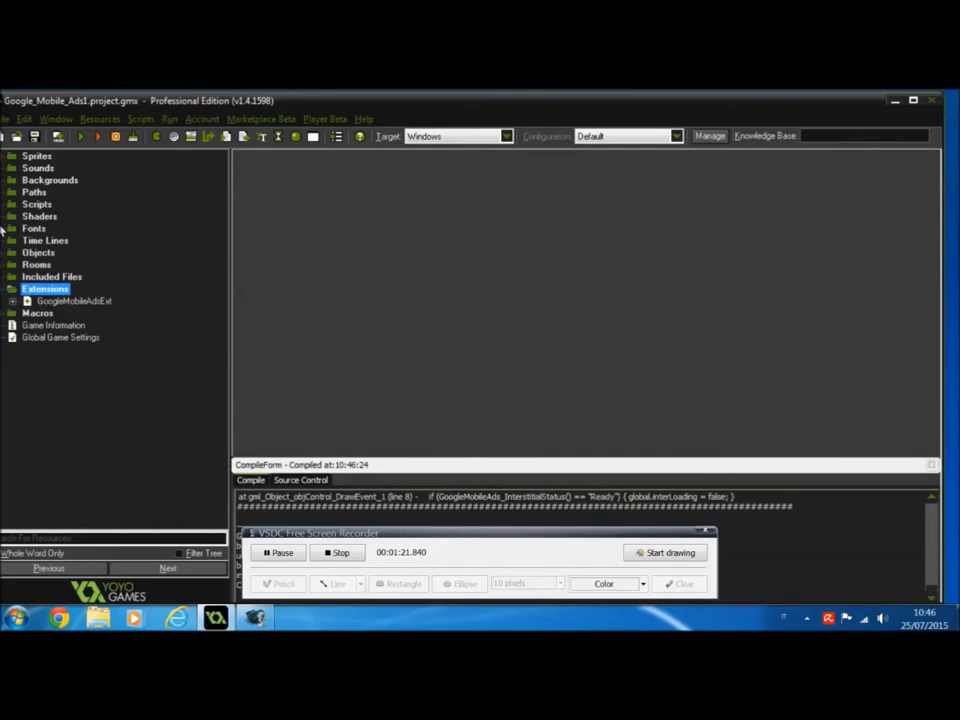
Expand GoogleMobileAdsExt to GoogleMobileAds.ext and choose Export extension from its context menu.
key(Down)
key(Right)
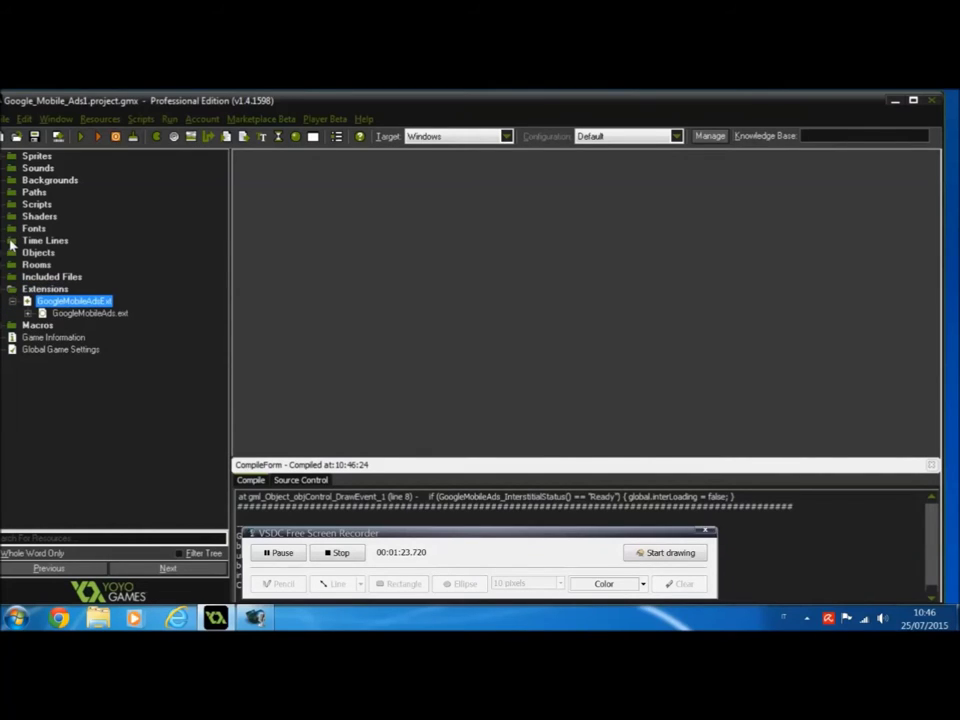
key(Down)
key(Right)
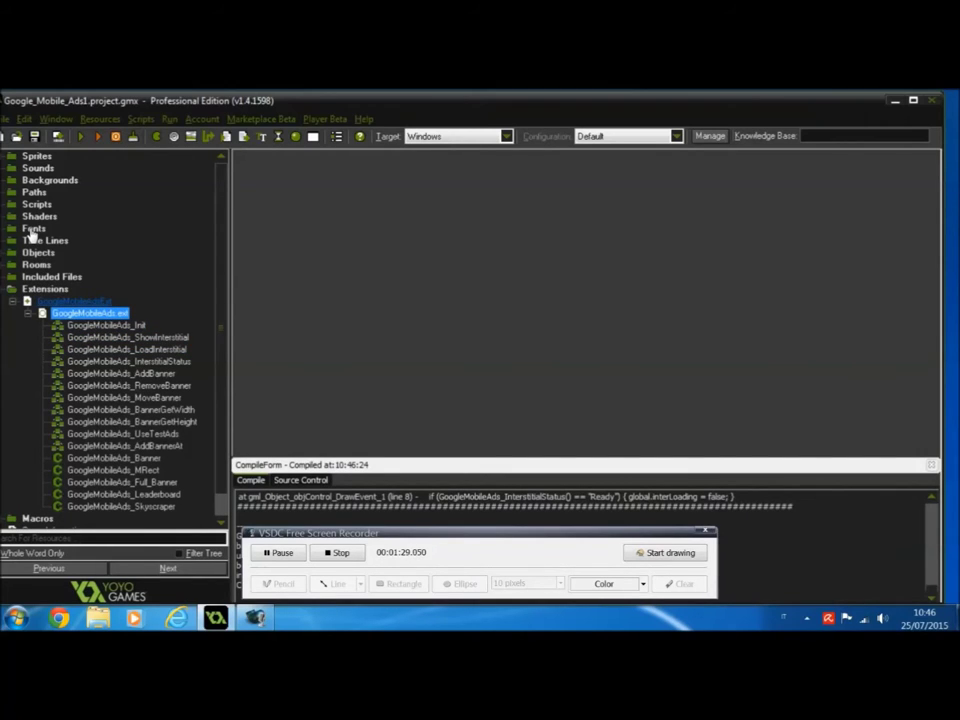
key(shift+F10)
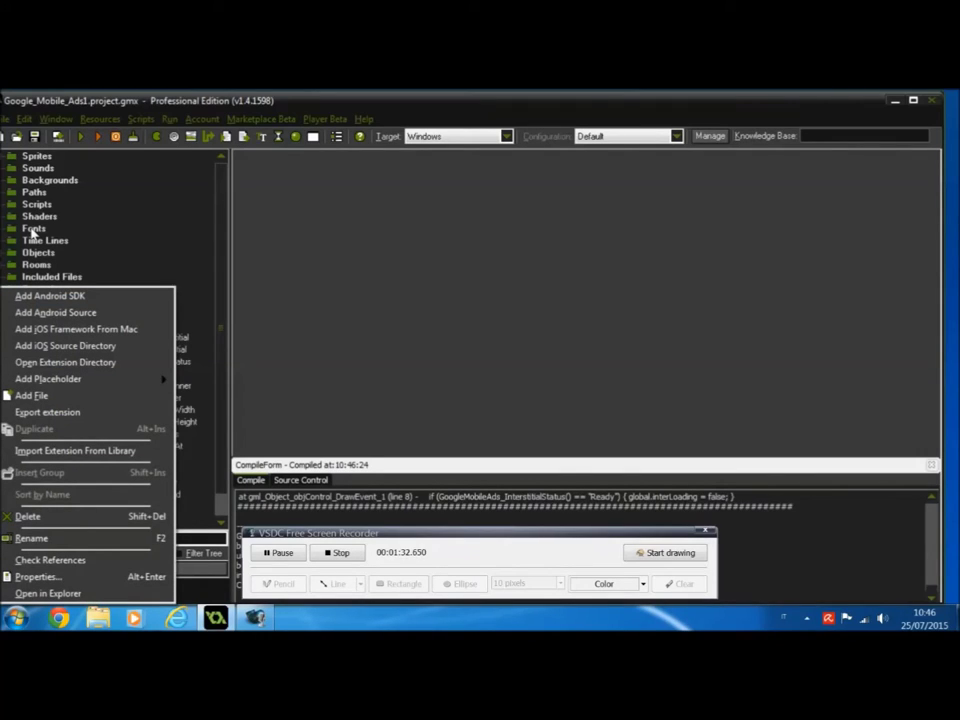
key(Down)
key(Down)
key(Down)
key(Down)
key(Down)
key(Down)
key(Down)
key(Down)
key(Return)
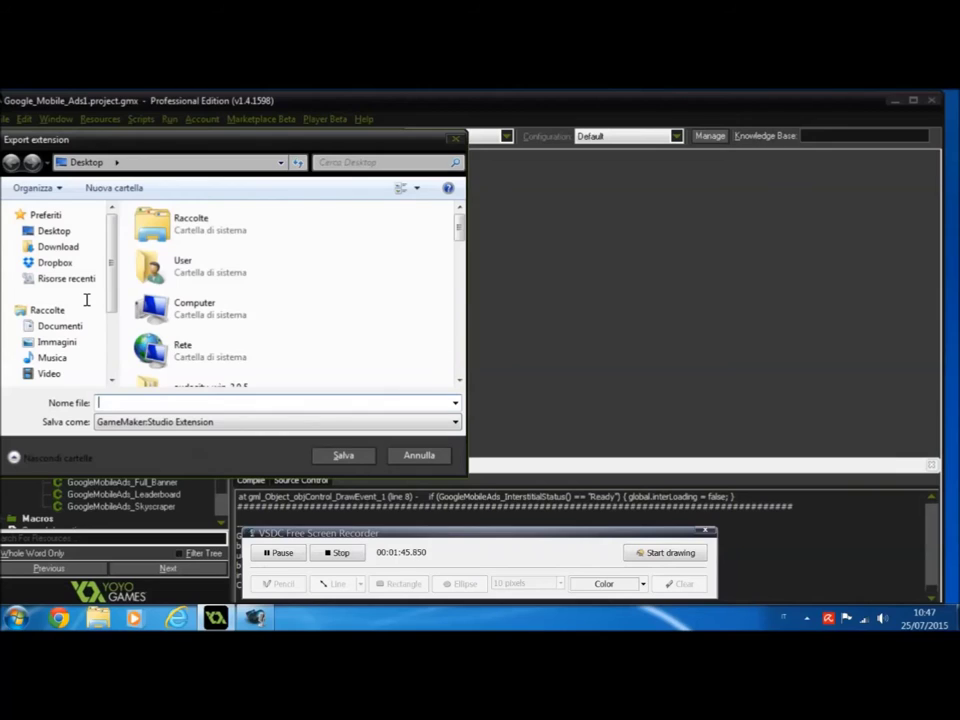
Save the extension on the Desktop under the file name 'GM admob'.
text(G)
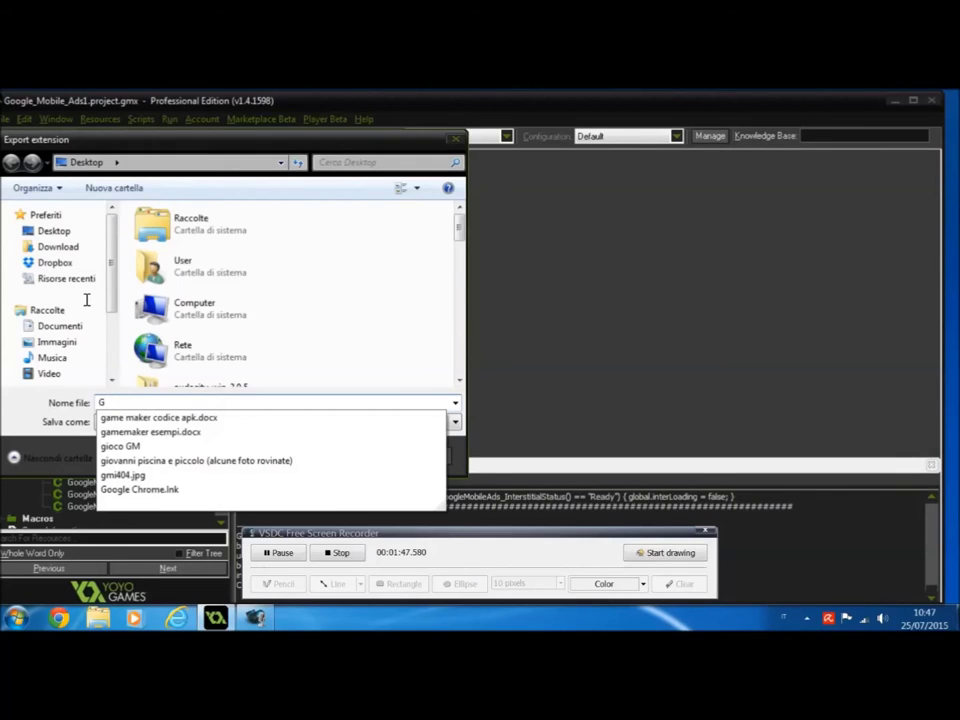
text(M admob)
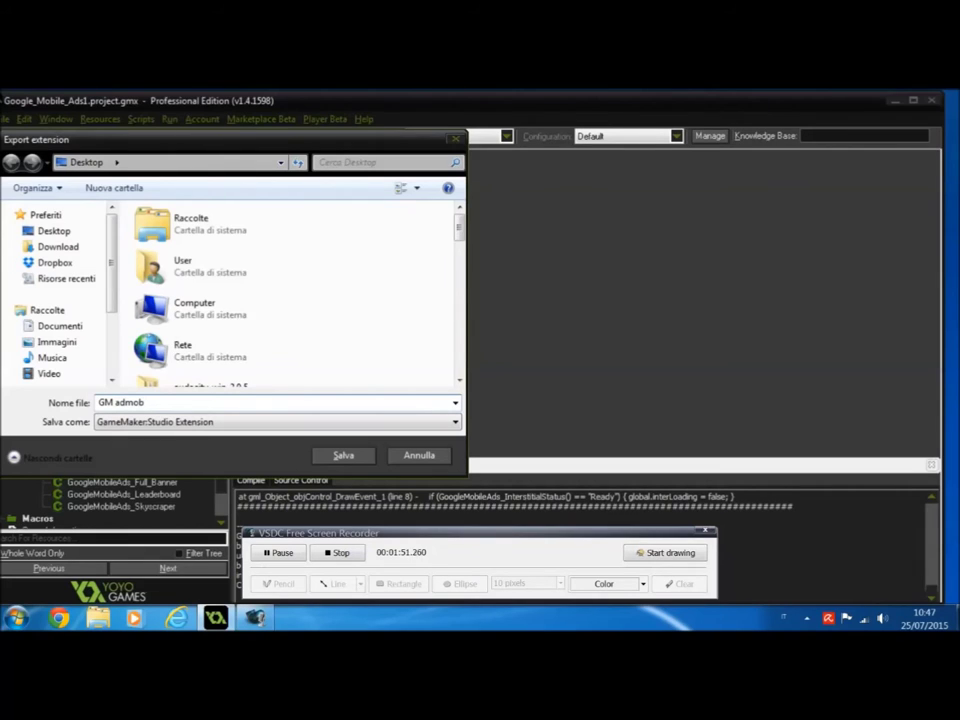
key(Return)
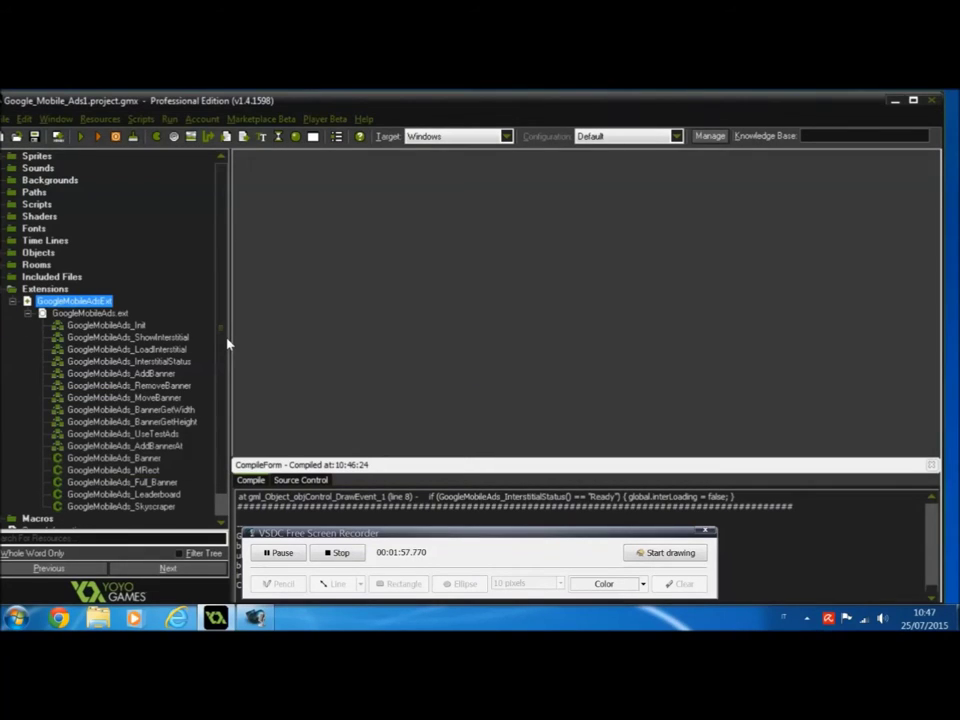
Minimise GameMaker, confirm the 2.27 MB GM admob.gmez is on the desktop, and open the Start menu.
click(894, 100)
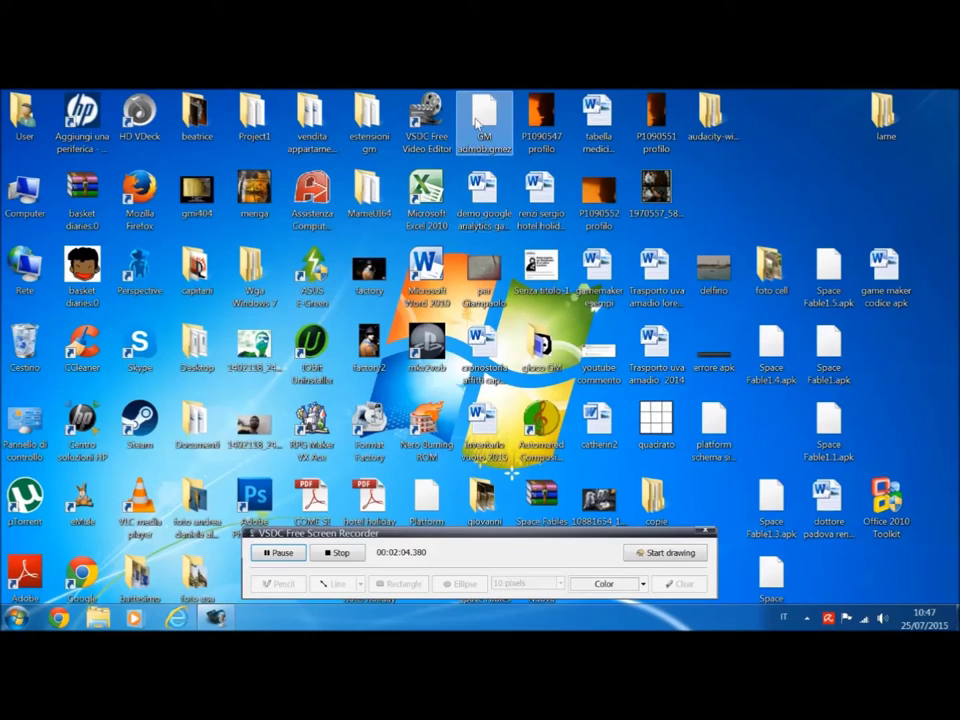
mouse_move(478, 143)
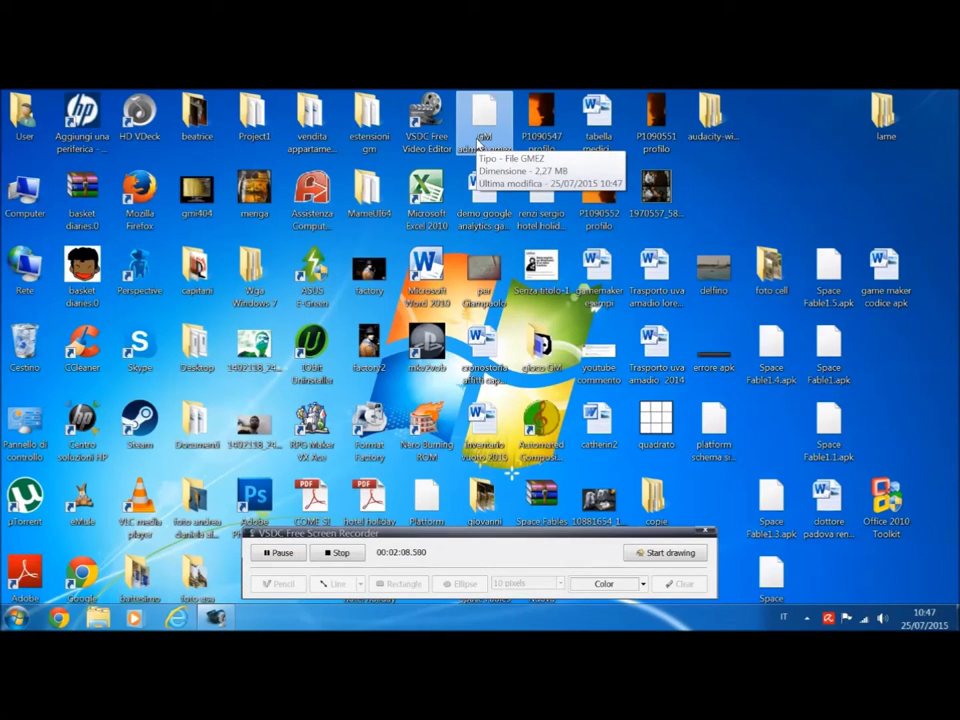
click(12, 620)
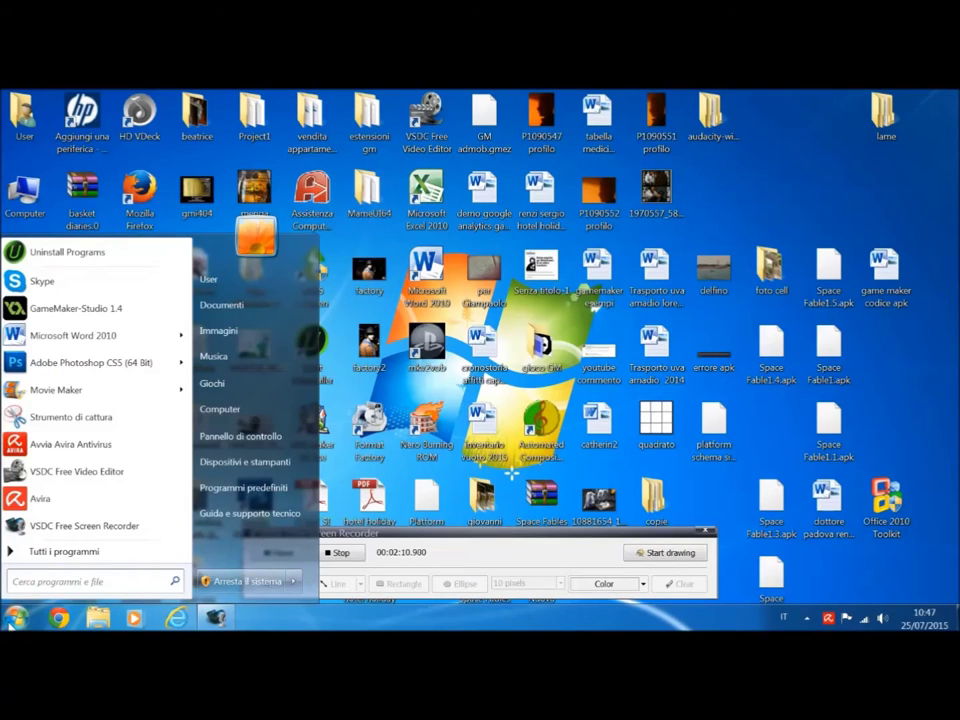
Launch GameMaker-Studio 1.4 and open Platform torre from the recent projects list.
click(56, 313)
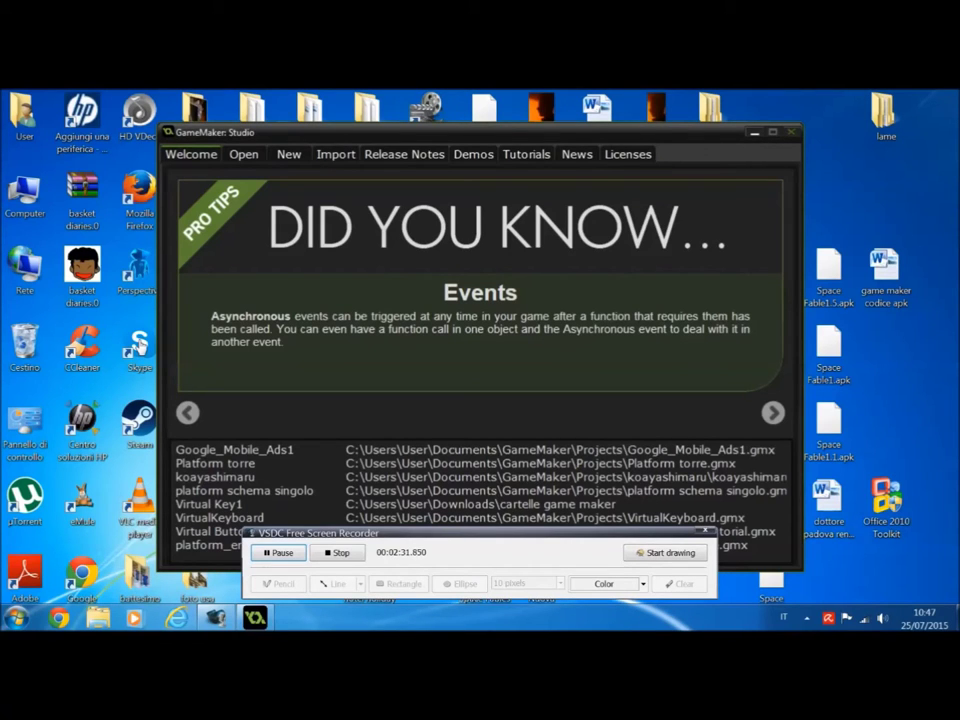
double_click(200, 463)
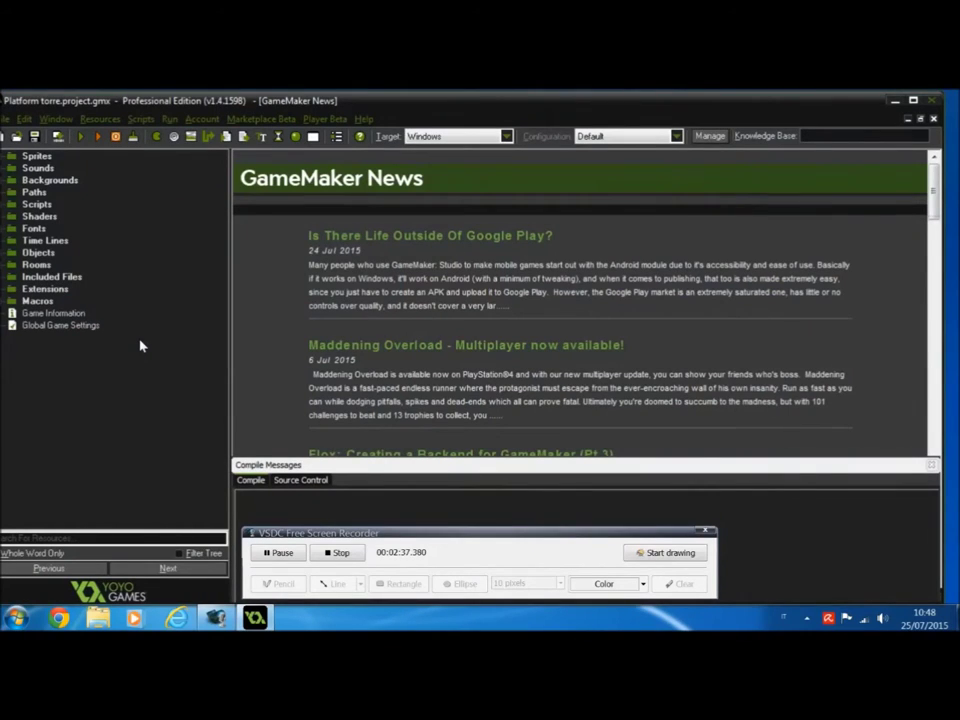
Choose Import extension from the Extensions group's context menu and browse to the Desktop.
click(76, 325)
key(Up)
key(Up)
key(Up)
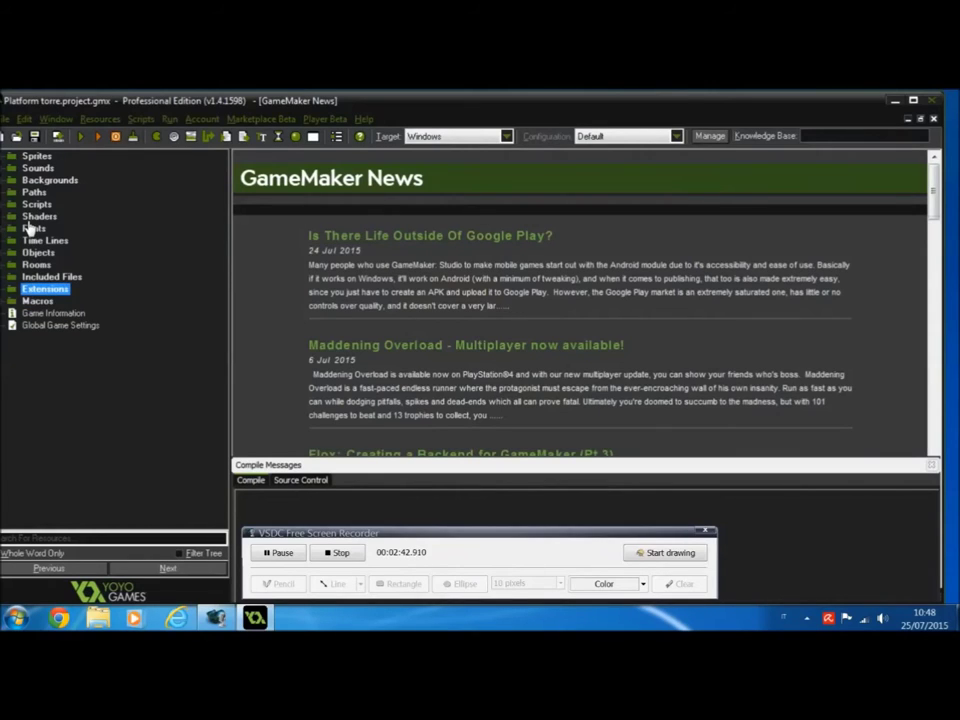
key(Menu)
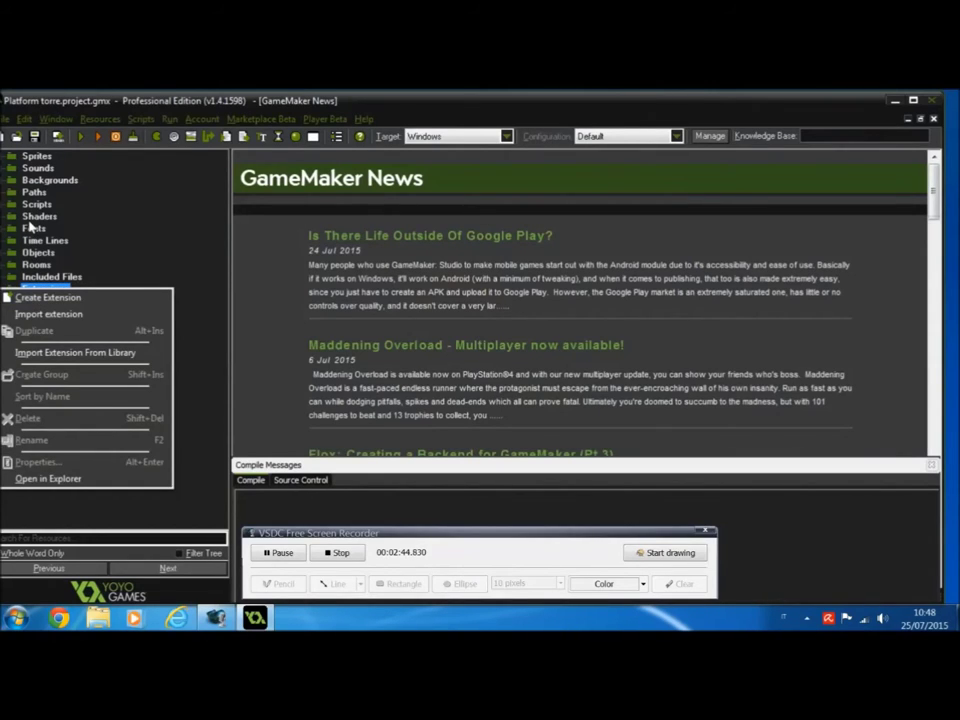
key(Down)
key(Down)
key(Return)
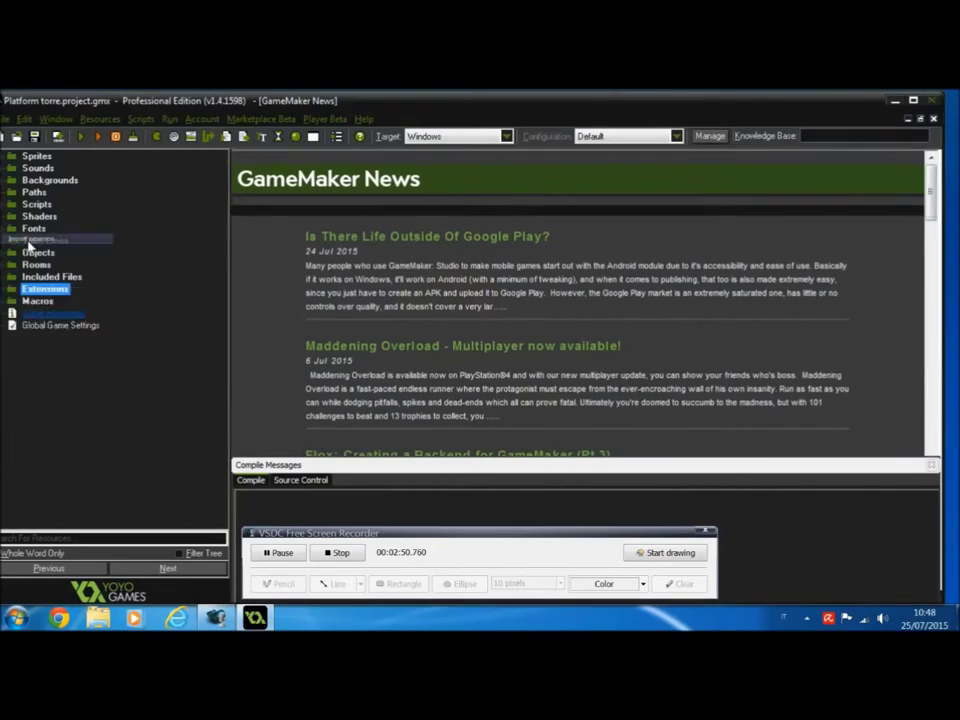
click(42, 231)
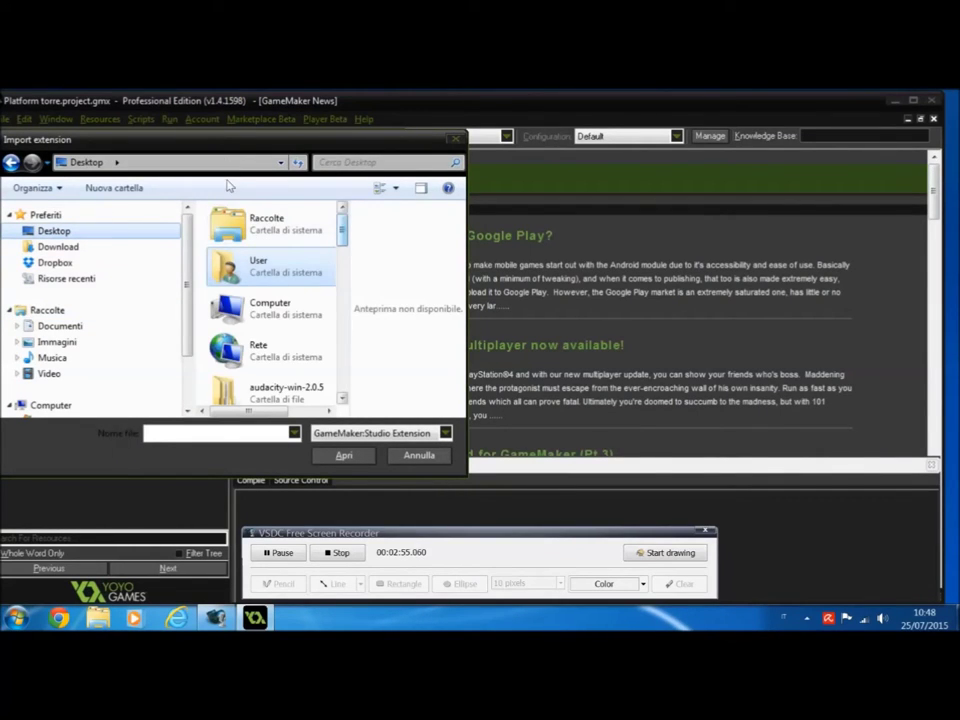
Find GM admob.gmez on the Desktop and import it as GoogleMobileAdsExt.
scroll(227, 195, down, 3)
scroll(225, 220, down, 10)
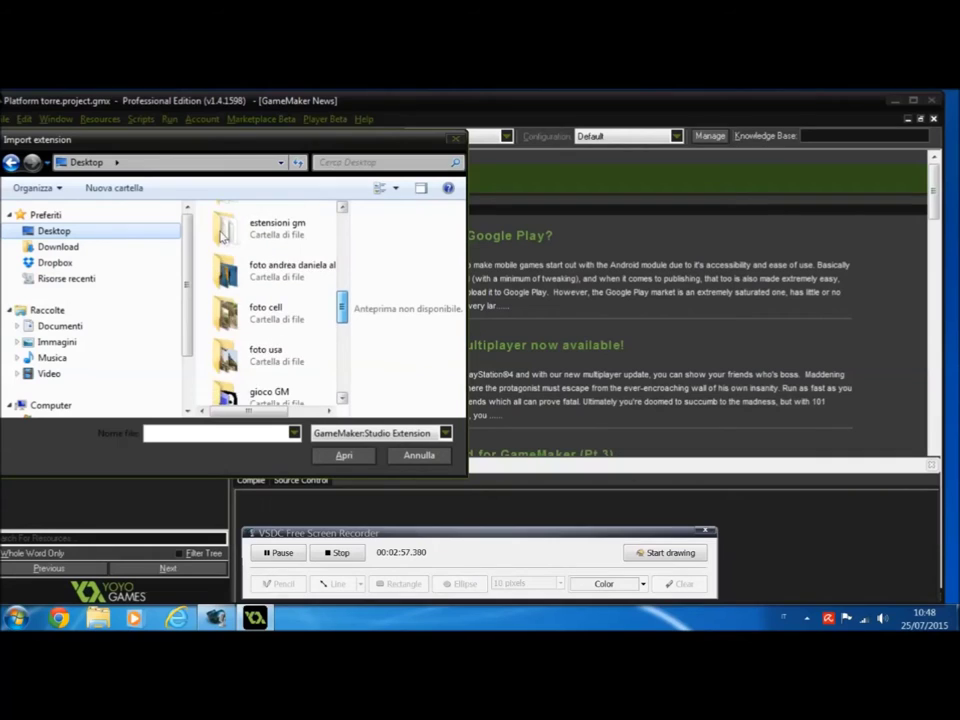
scroll(222, 247, down, 8)
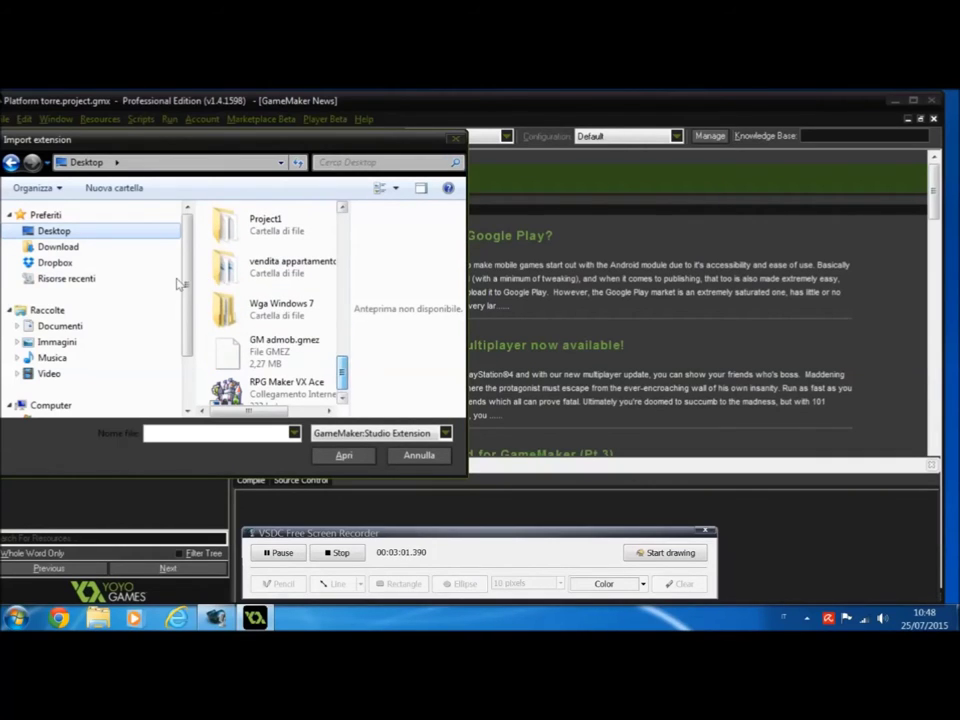
text(gmez)
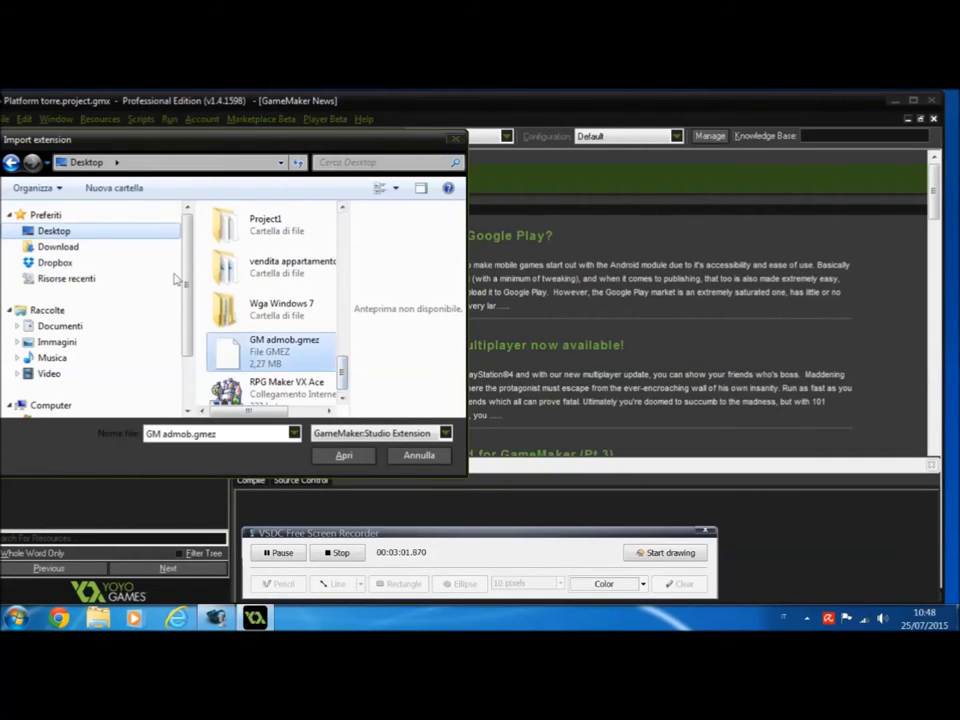
double_click(234, 343)
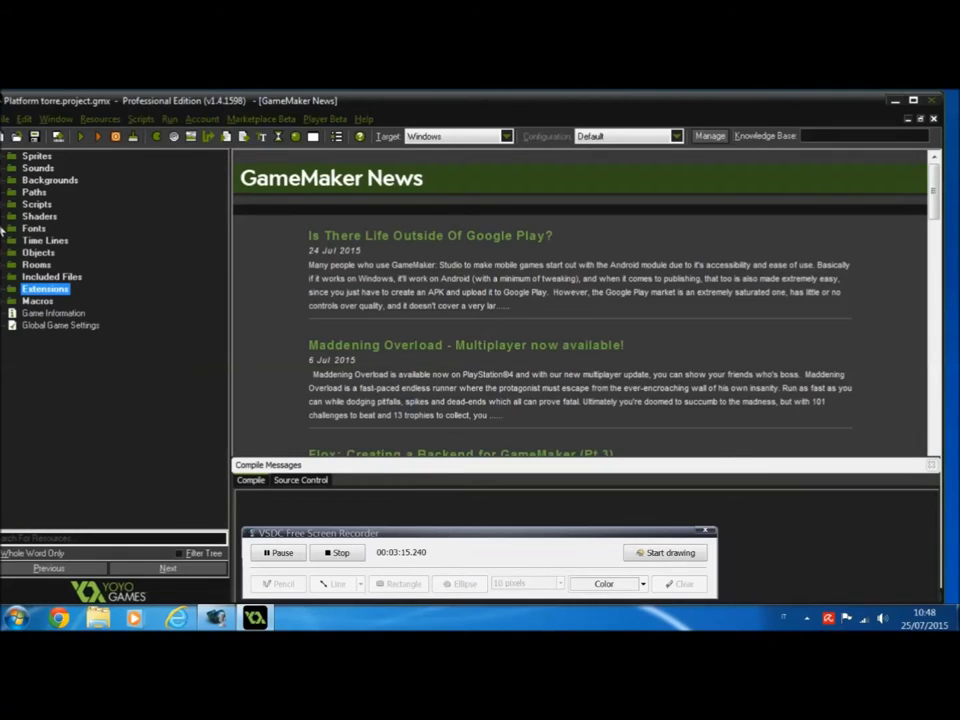
Expand the imported extension's functions, then advance the AdMob screenshots to admob 08.
key(Right)
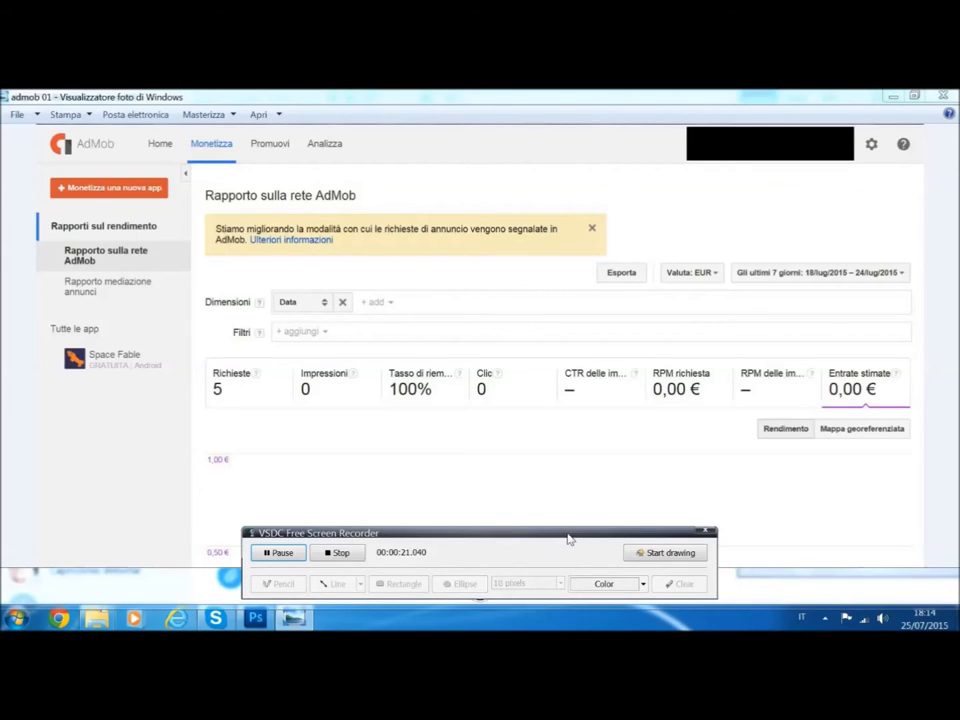
drag(568, 534, 625, 459)
click(509, 587)
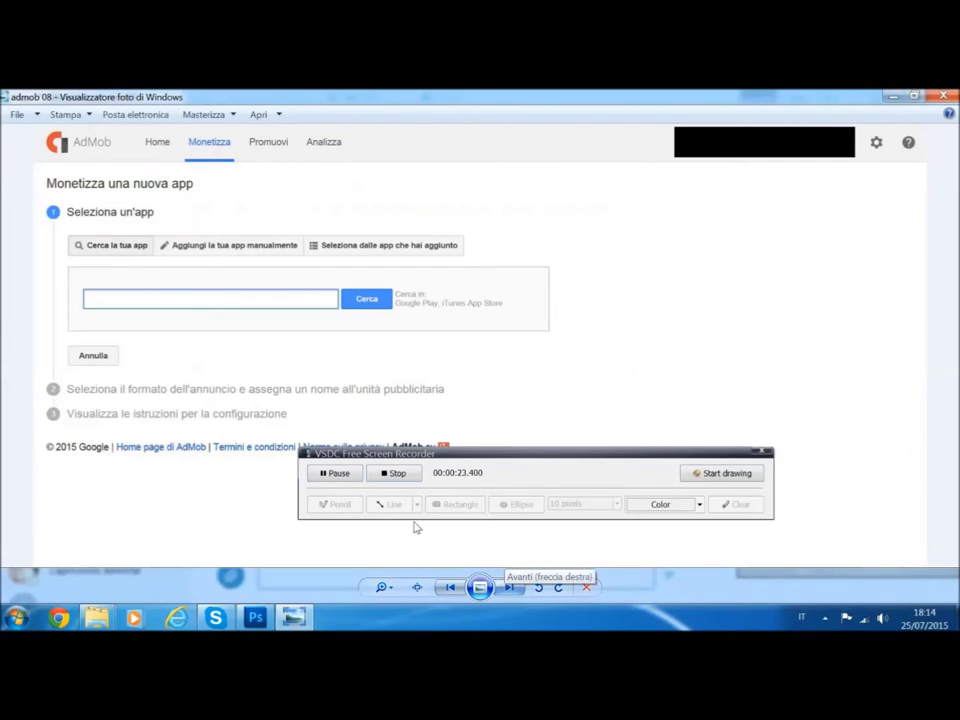